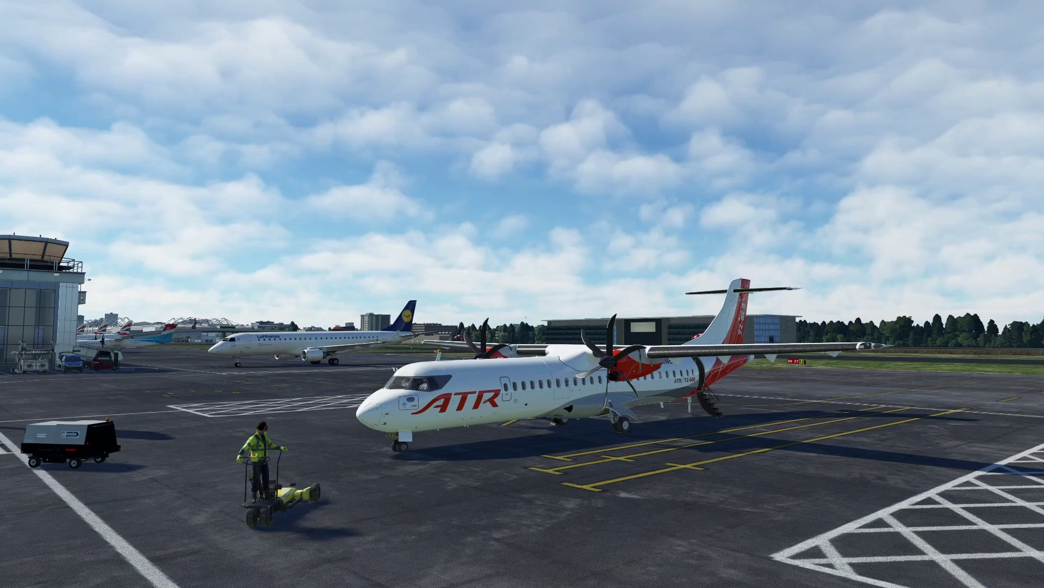
# Step: Bring the SimBrief Downloader window showing the EGLC–EGCC plan over the simulator
pyautogui.hotkey('alt', 'Tab')
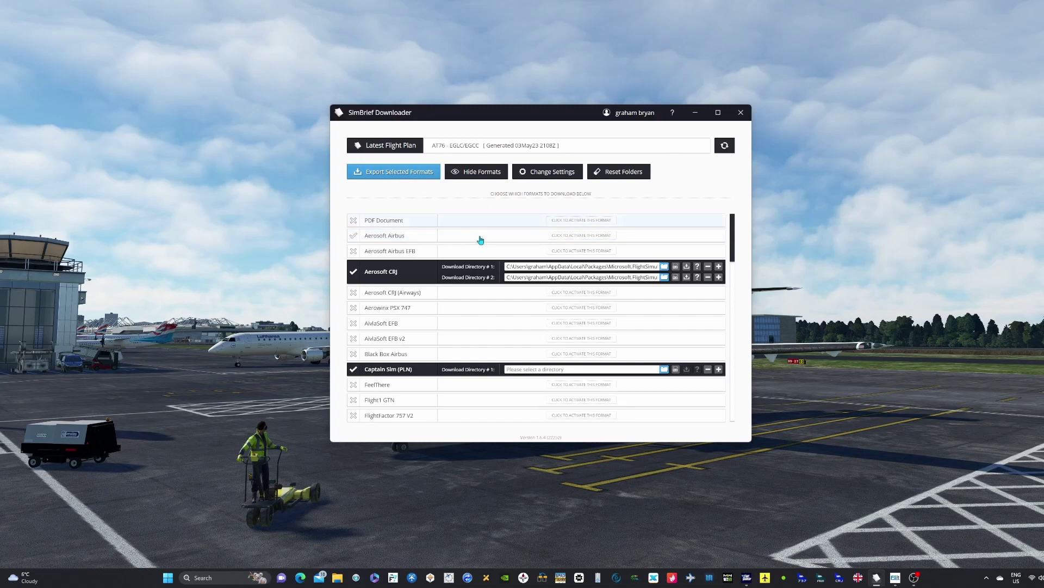
# Step: Scroll the export formats list and activate the Microsoft ATR 42/72 format
pyautogui.scroll(-10, 483, 246)
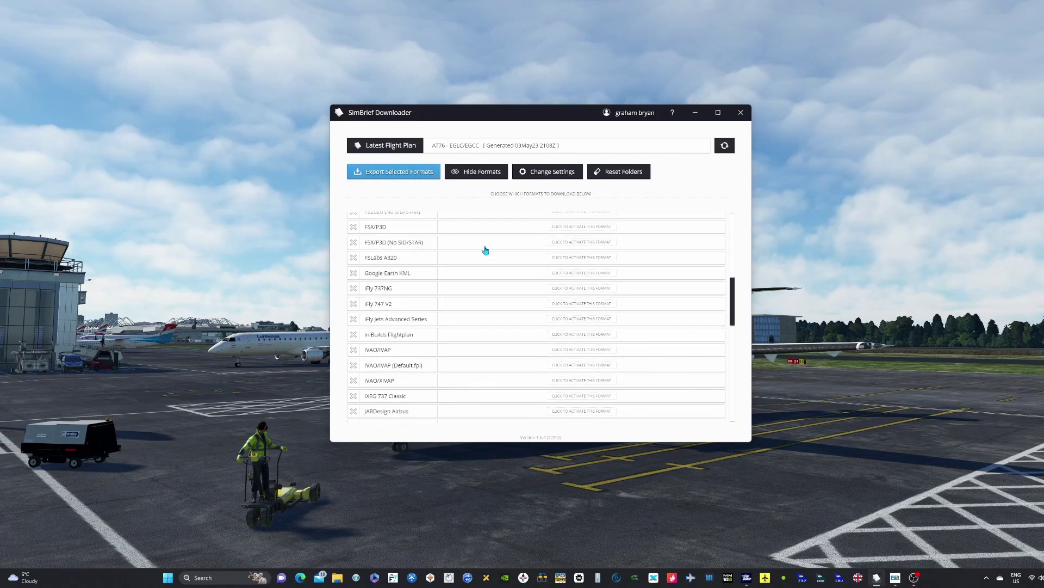
pyautogui.scroll(-5, 485, 252)
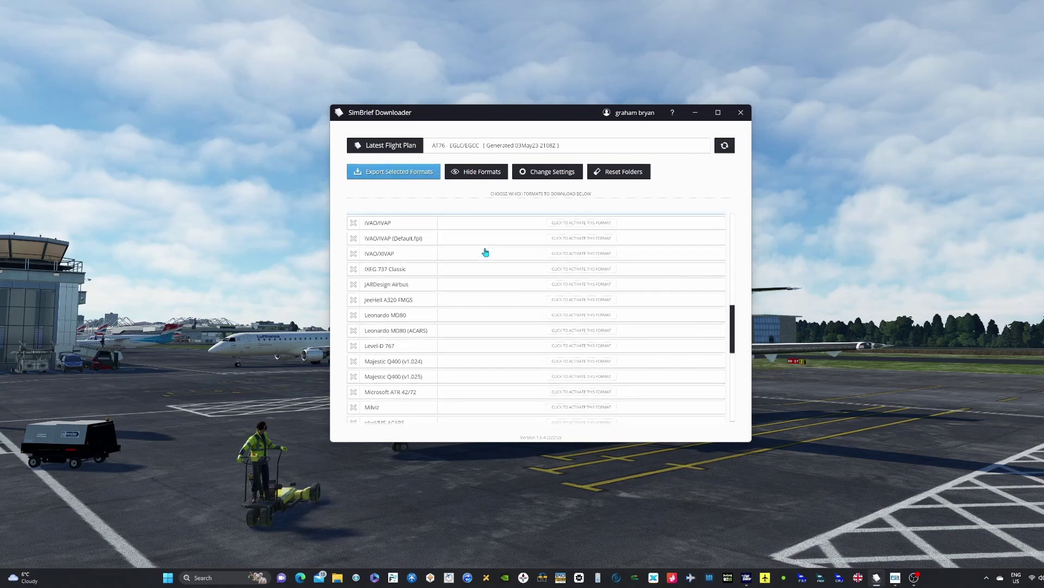
pyautogui.scroll(-2, 486, 252)
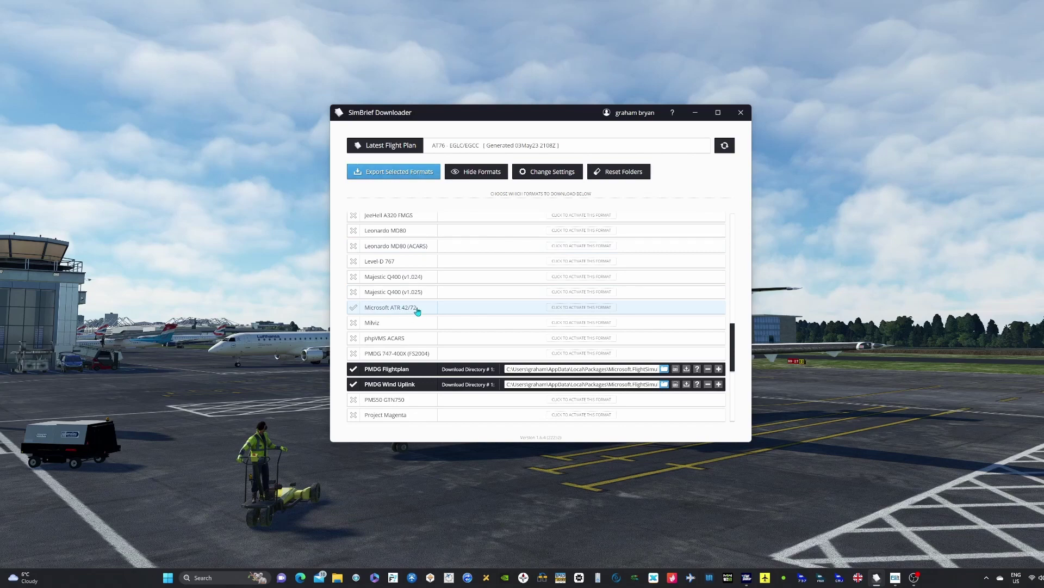
pyautogui.click(587, 309)
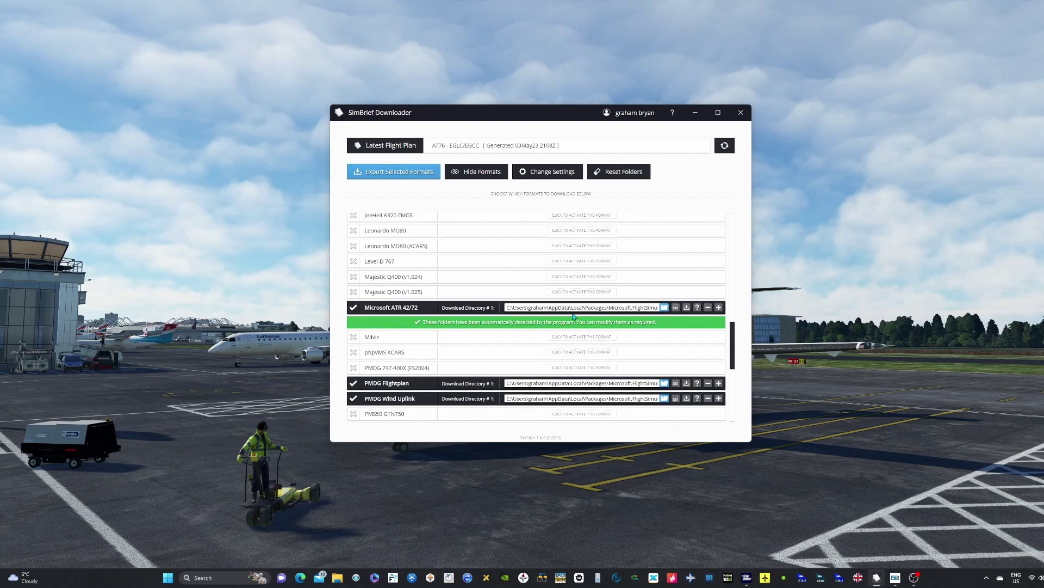
# Step: Start choosing the ATR download folder, browsing from C: through Users into AppData\Local
pyautogui.click(665, 308)
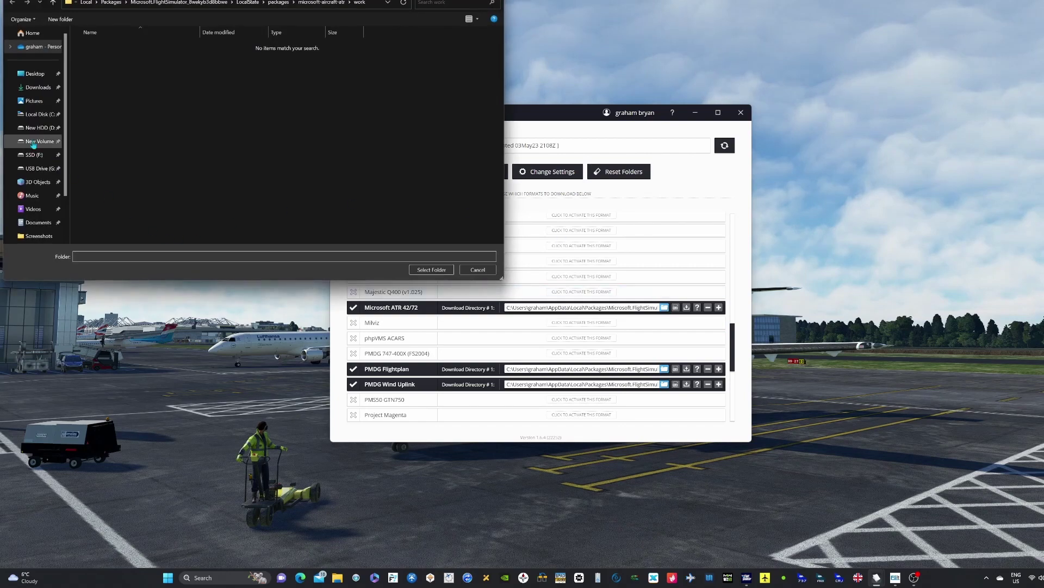
pyautogui.click(45, 116)
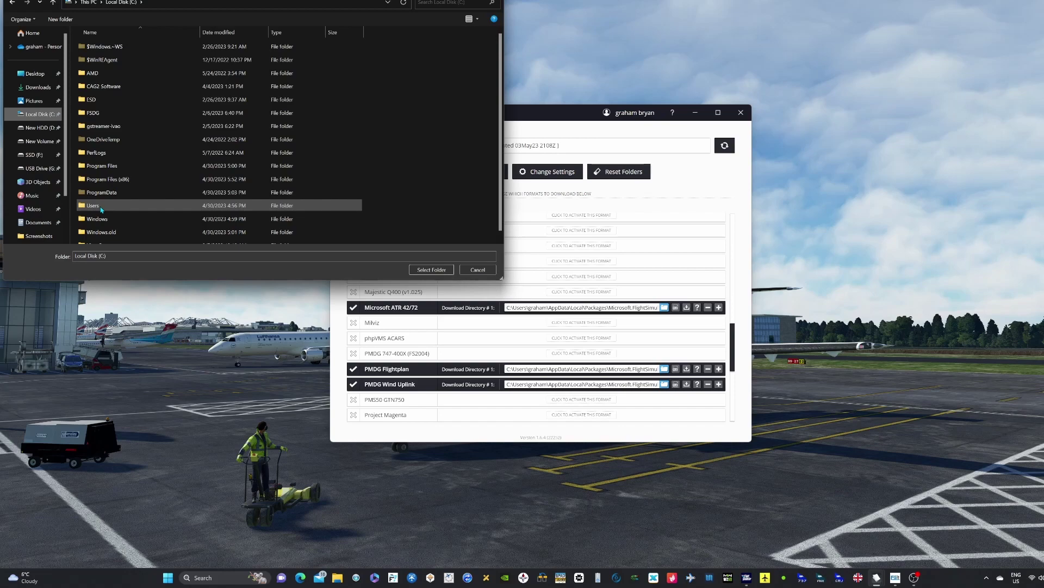
pyautogui.click(101, 209)
pyautogui.doubleClick(95, 207)
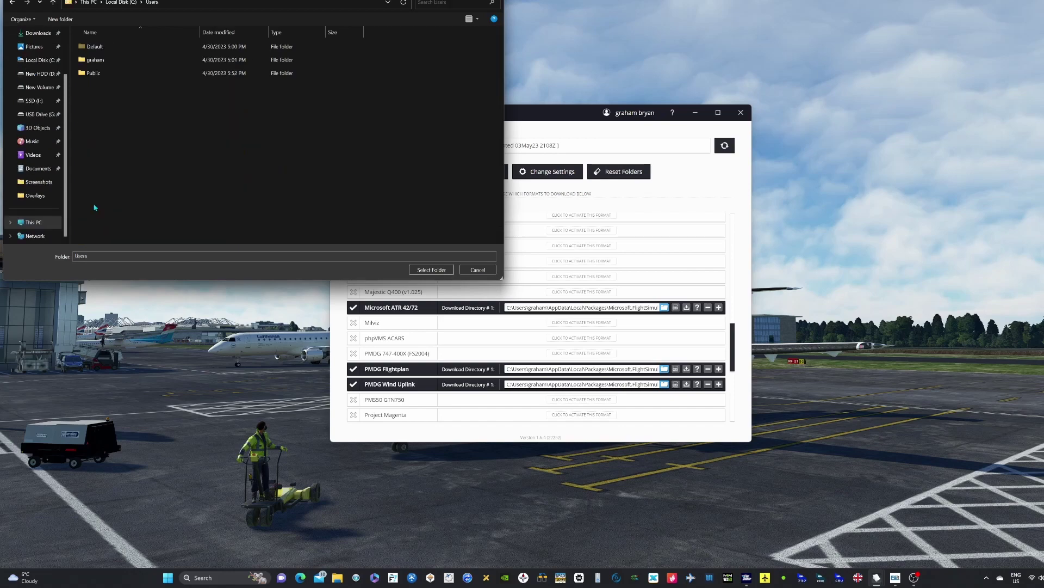
pyautogui.doubleClick(96, 60)
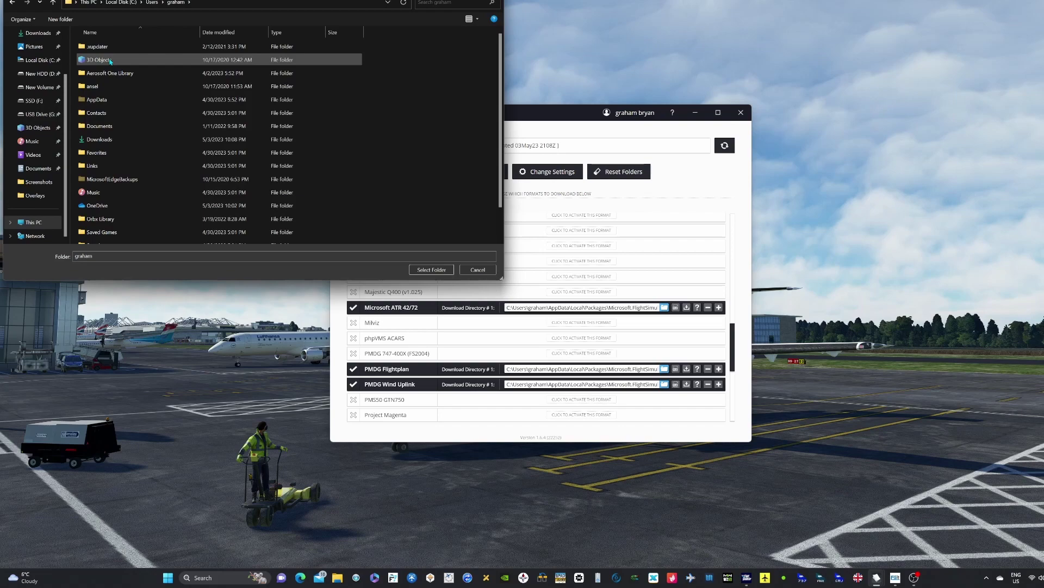
pyautogui.doubleClick(96, 100)
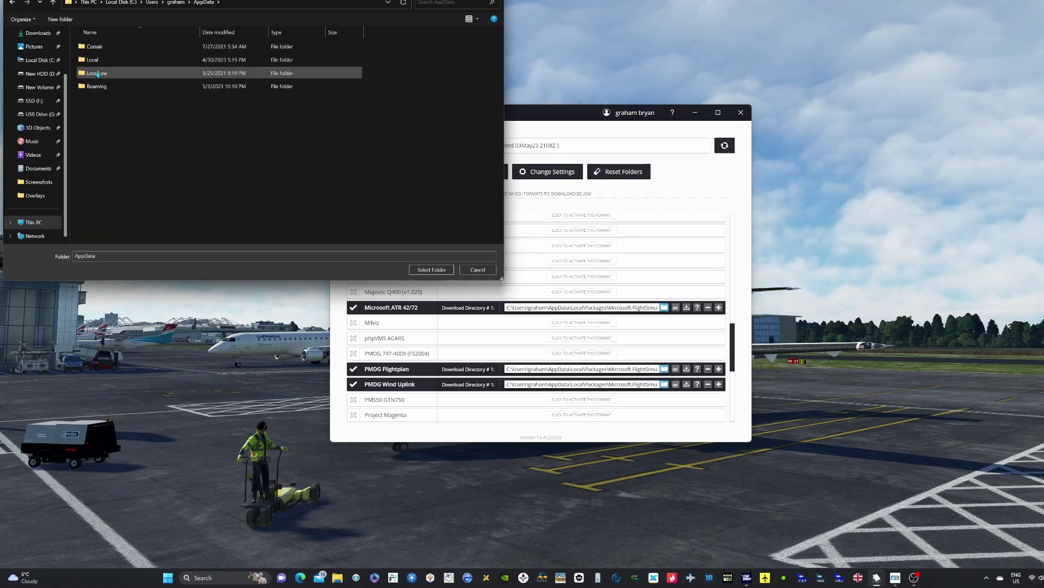
pyautogui.doubleClick(99, 60)
pyautogui.scroll(-12, 119, 109)
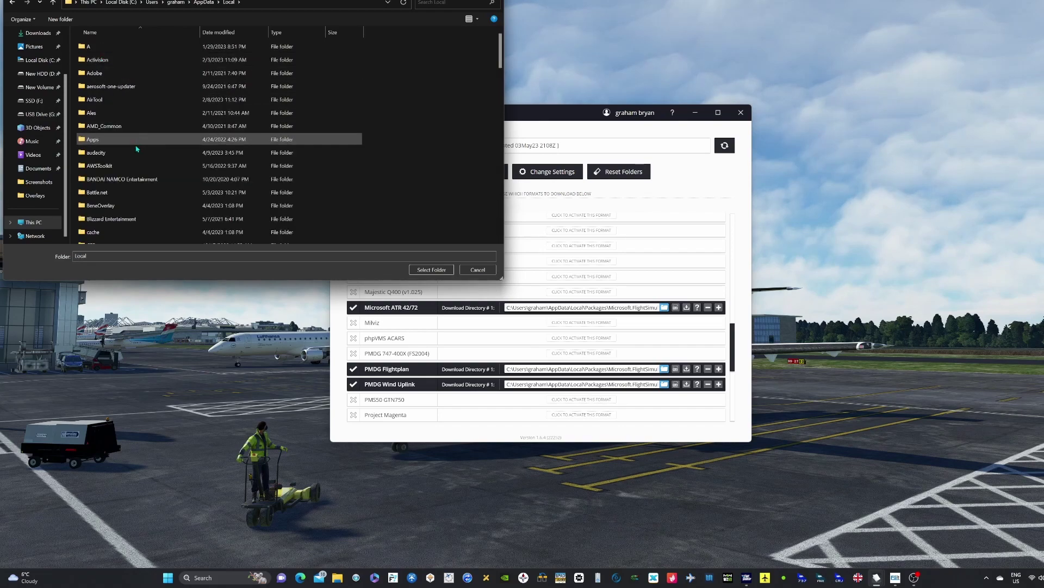
pyautogui.scroll(-5, 125, 163)
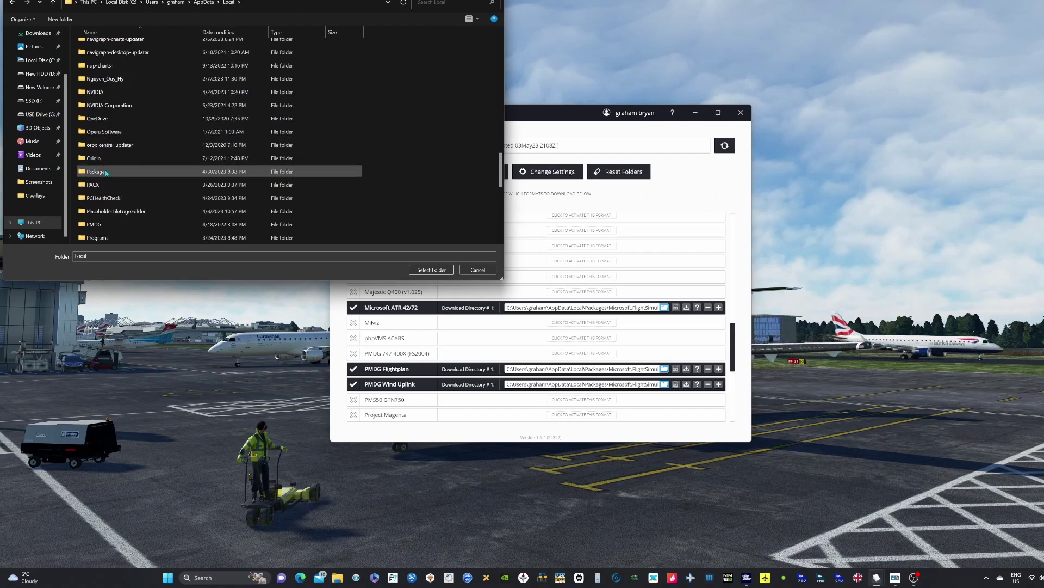
# Step: Continue via Packages, Microsoft.FlightSimulator, LocalState, packages to microsoft-aircraft-atr and select its work folder
pyautogui.doubleClick(97, 171)
pyautogui.scroll(-2, 165, 152)
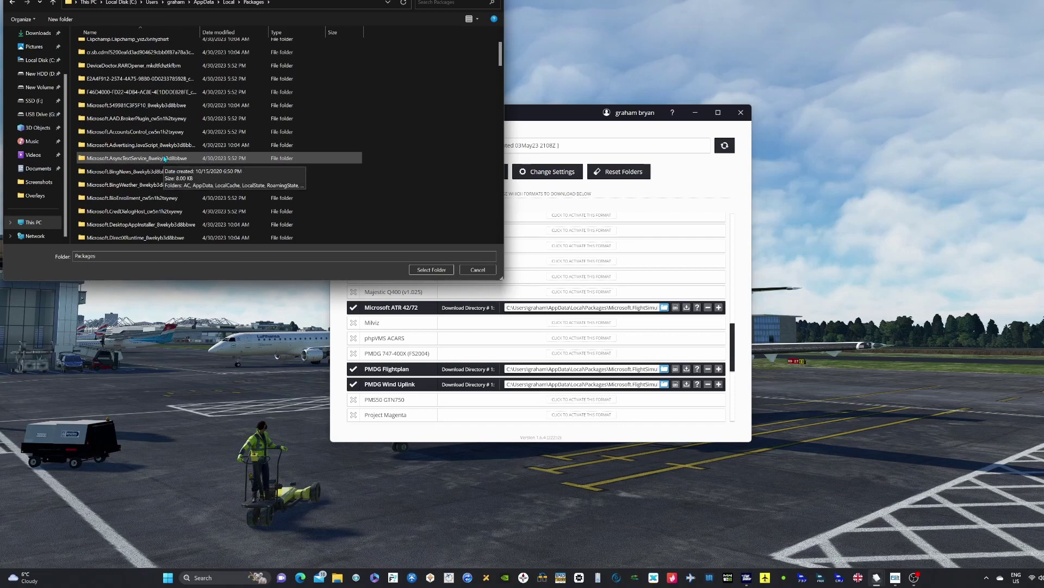
pyautogui.scroll(-2, 164, 157)
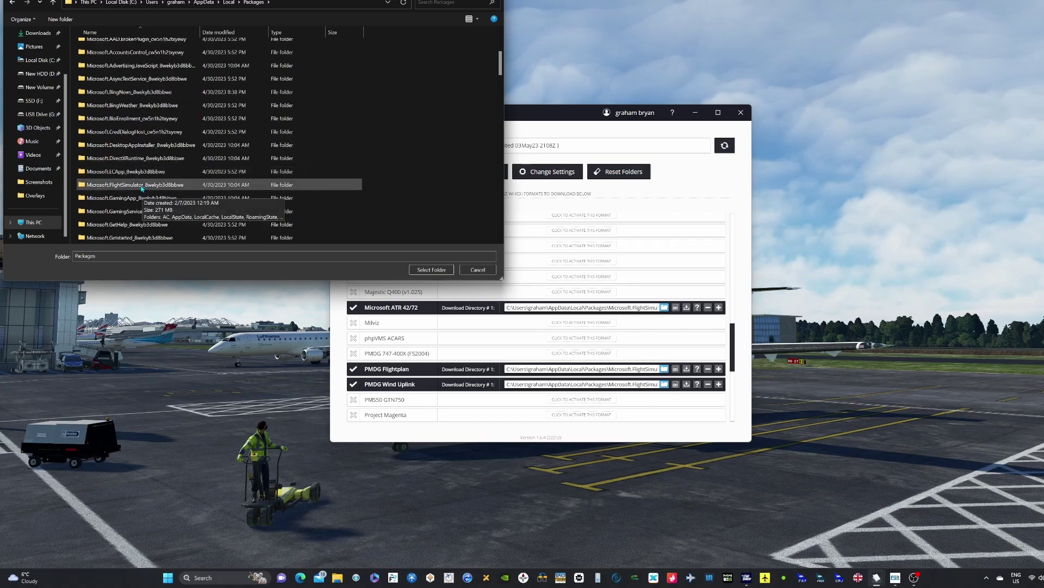
pyautogui.doubleClick(142, 185)
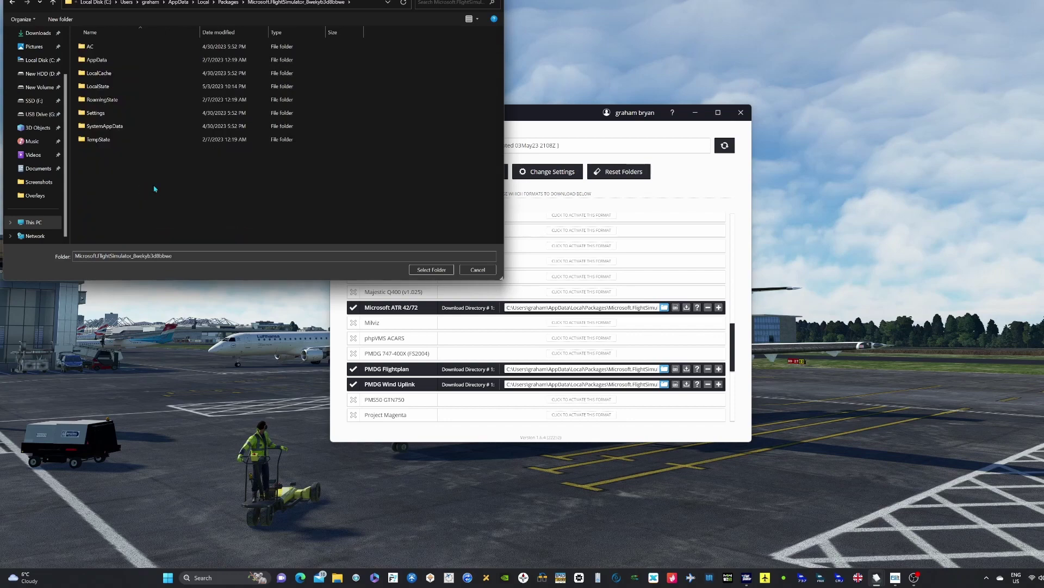
pyautogui.doubleClick(109, 89)
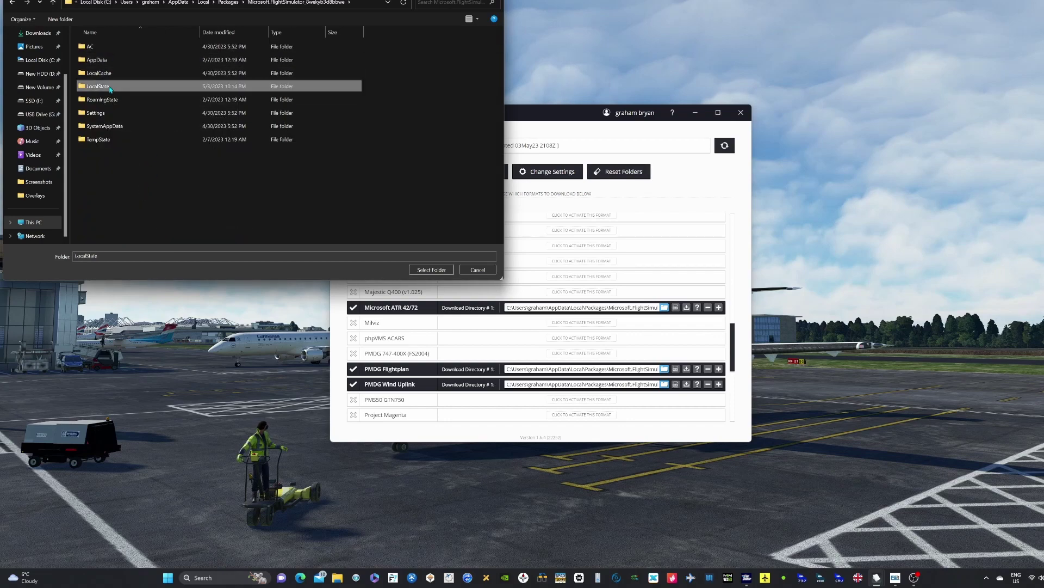
pyautogui.doubleClick(105, 89)
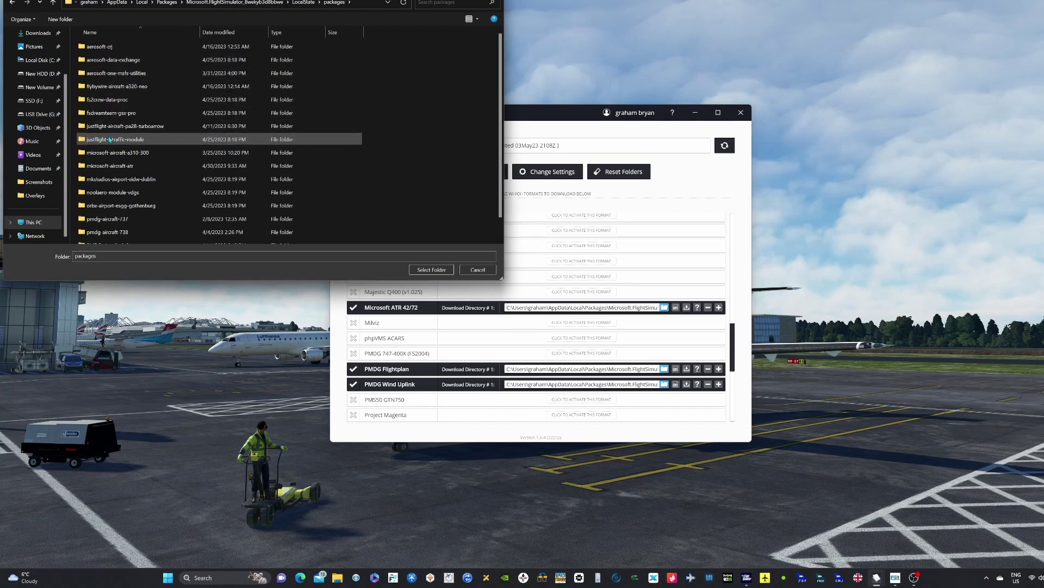
pyautogui.doubleClick(115, 168)
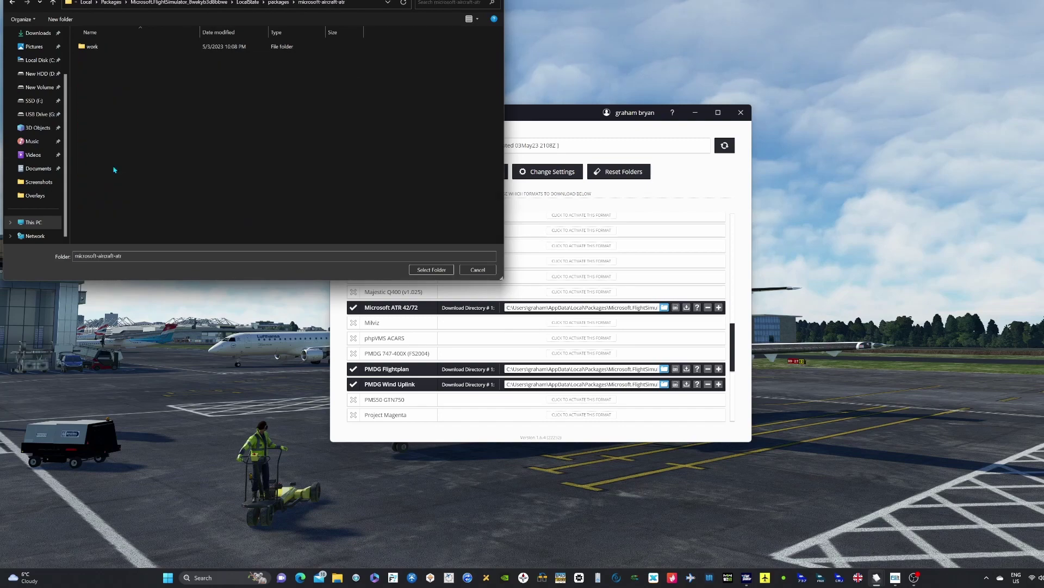
pyautogui.click(99, 51)
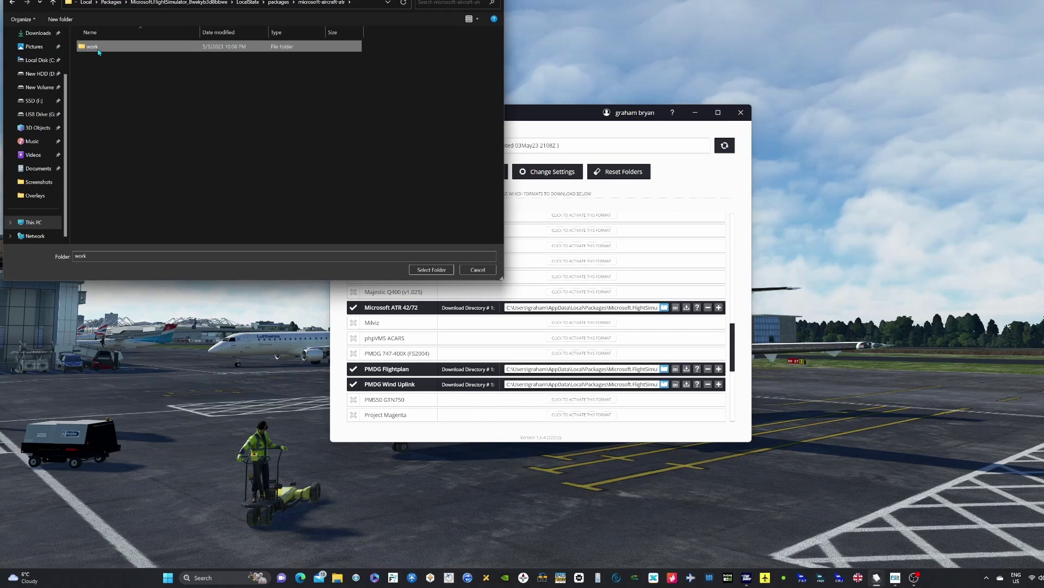
pyautogui.click(432, 270)
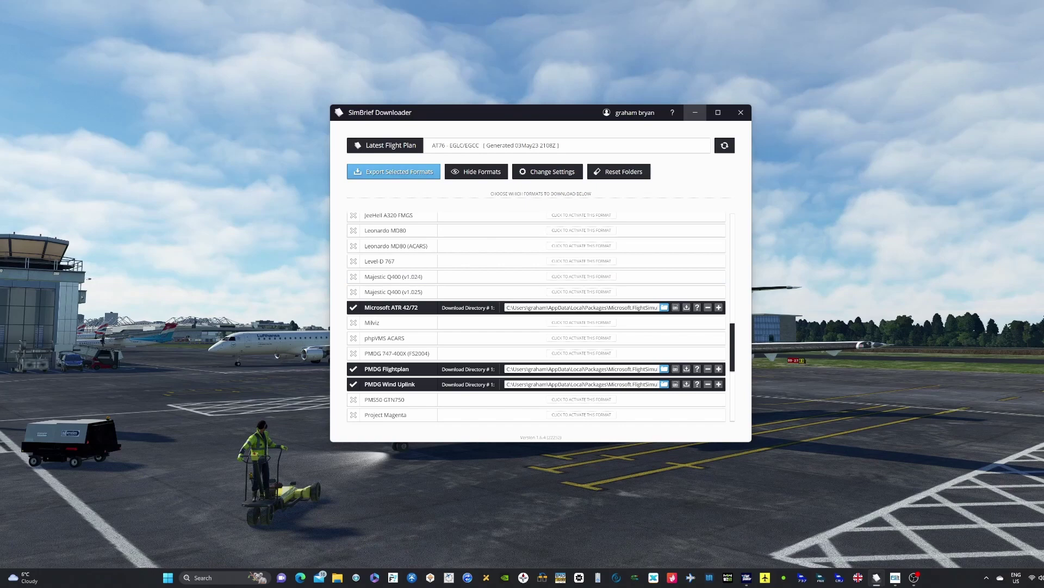
# Step: Export EGLCEGCC.flp in ATR format, dismiss the saved-file notice and close SimBrief Downloader
pyautogui.click(687, 308)
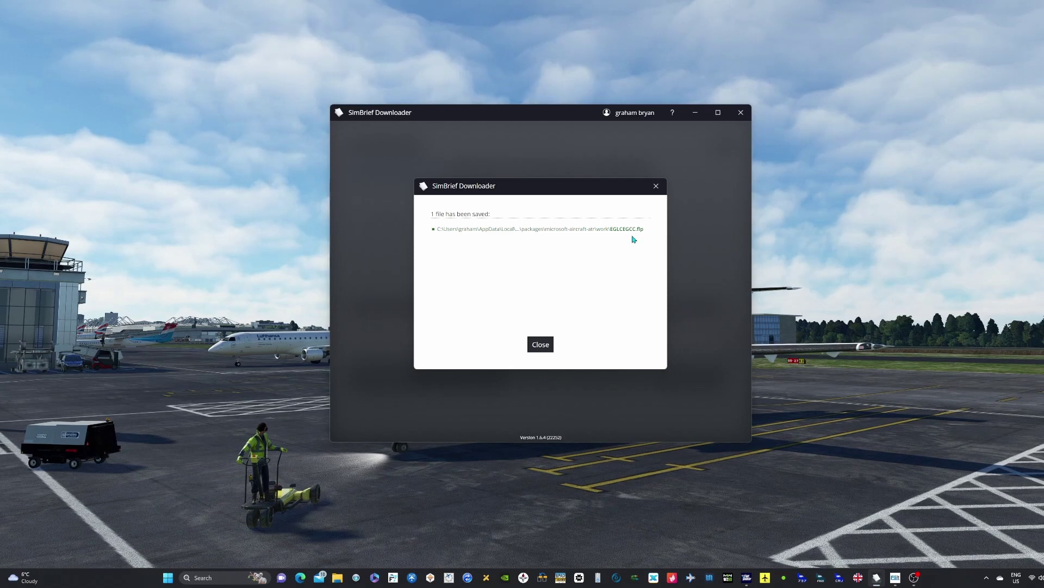
pyautogui.click(540, 345)
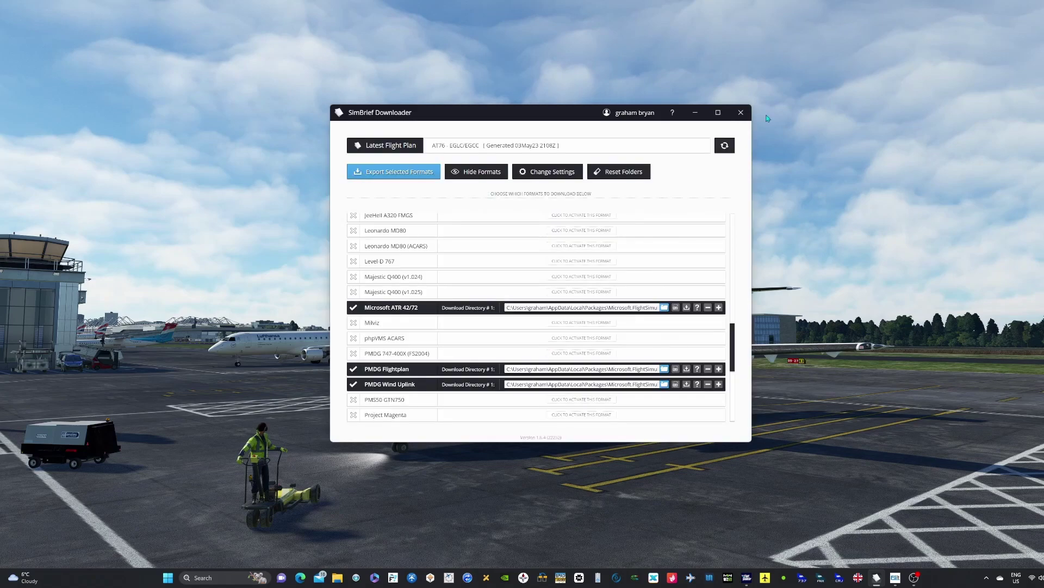
pyautogui.click(741, 112)
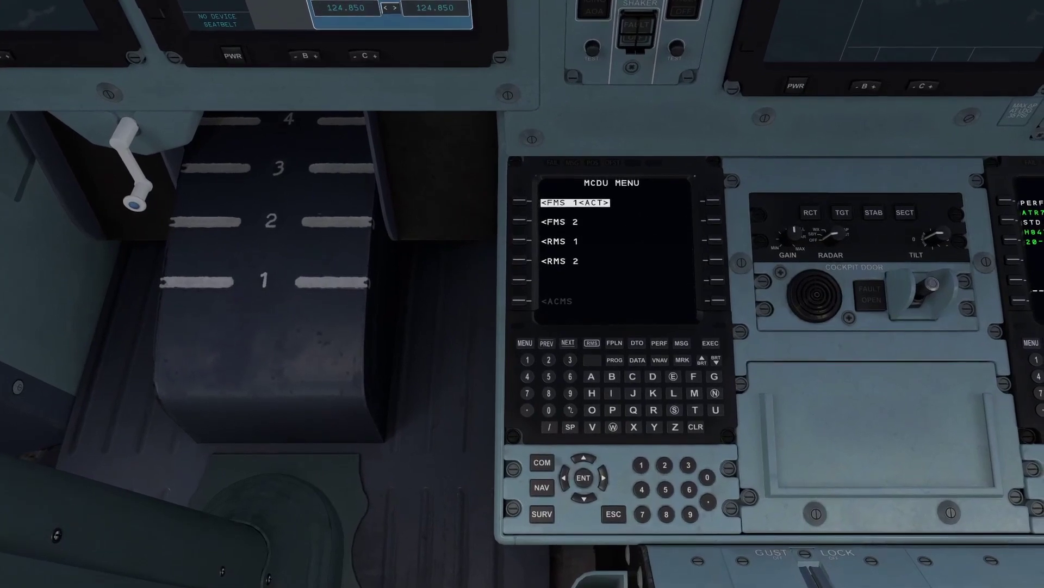
# Step: In the FMS 1 POS INIT page, set the initial position to GPS position N51°30.24 E000°03.08
pyautogui.click(523, 201)
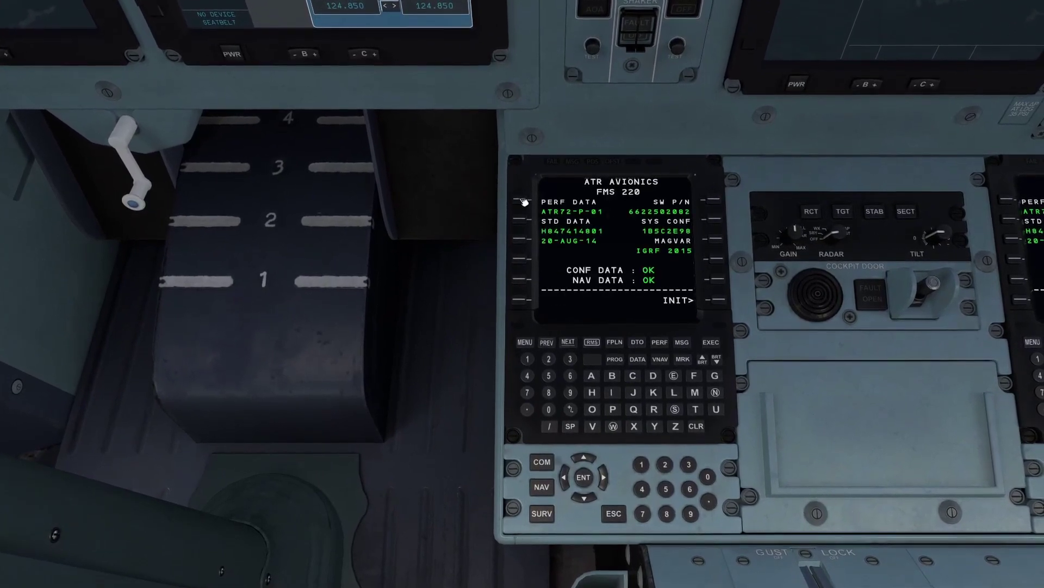
pyautogui.click(718, 303)
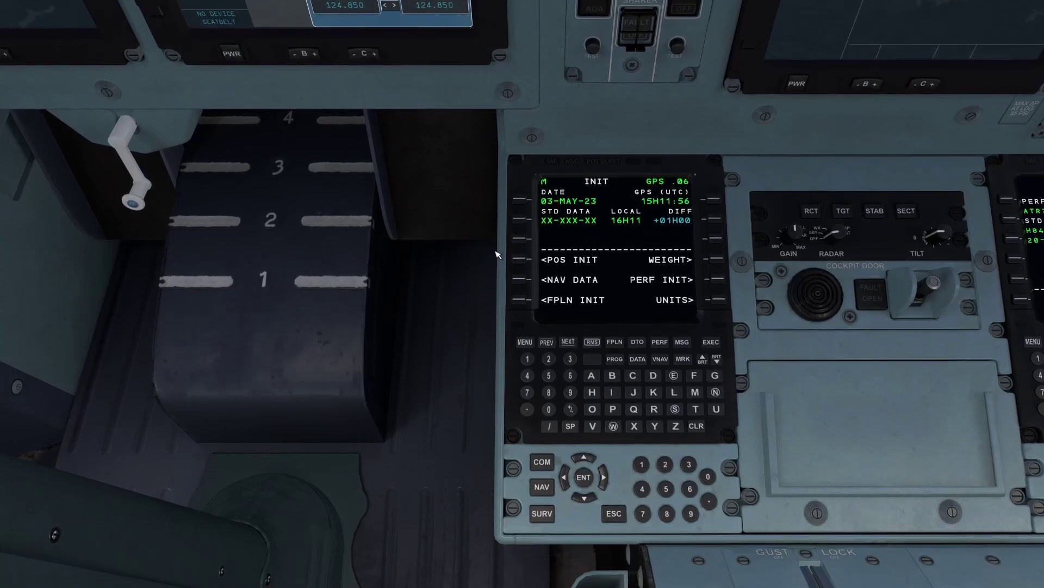
pyautogui.click(523, 260)
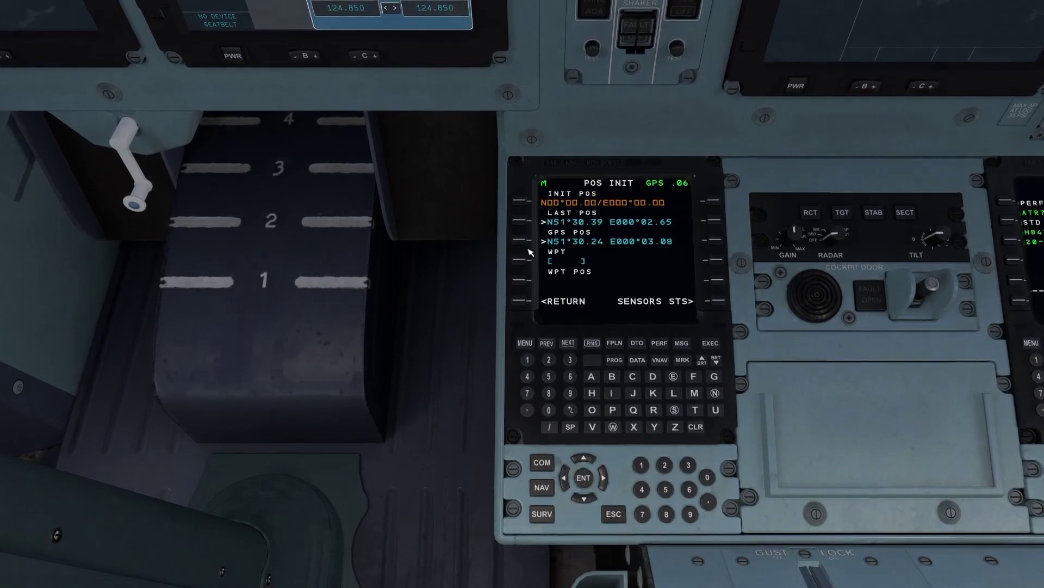
pyautogui.click(524, 240)
pyautogui.click(529, 200)
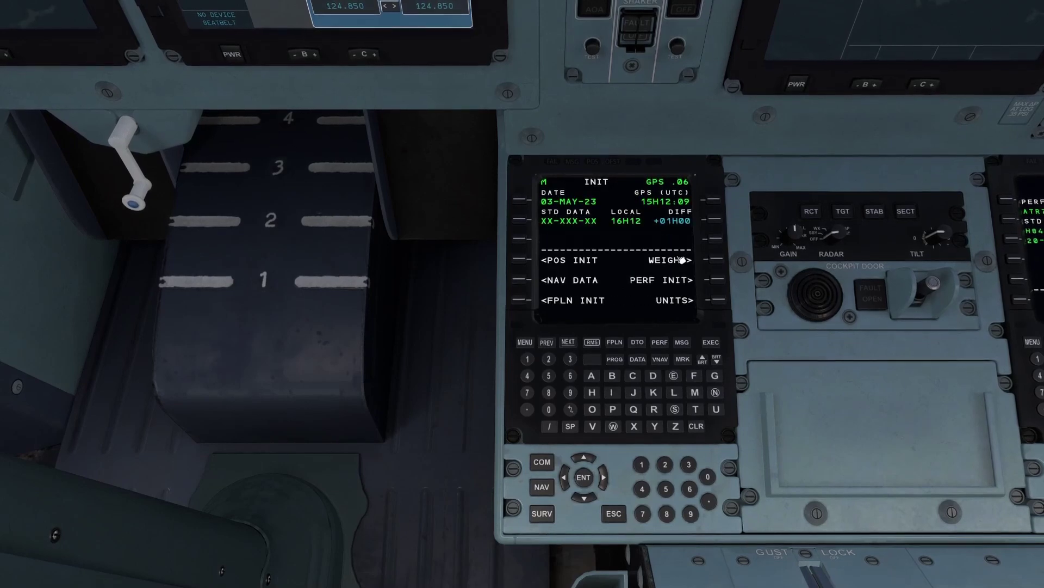
pyautogui.click(522, 303)
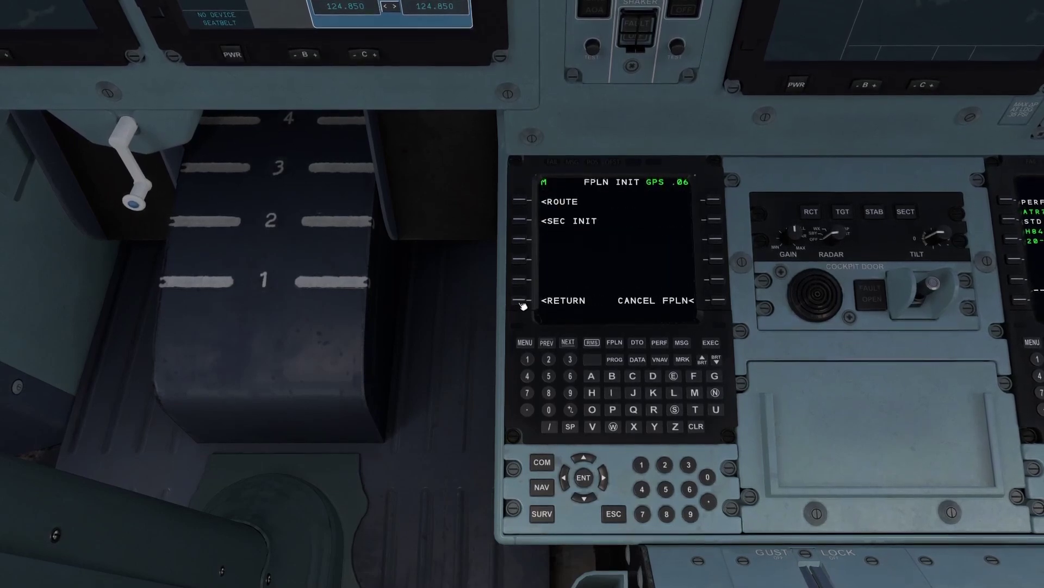
# Step: Enter EGLCEGCC as the city pair on the ROUTE page and execute the temporary flight plan
pyautogui.click(526, 201)
pyautogui.click(674, 376)
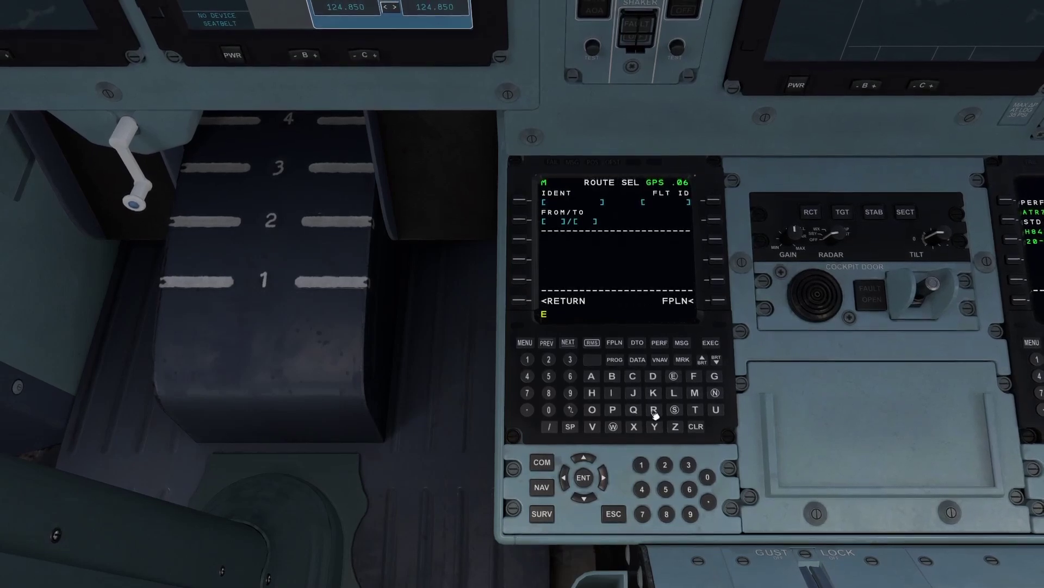
pyautogui.click(715, 376)
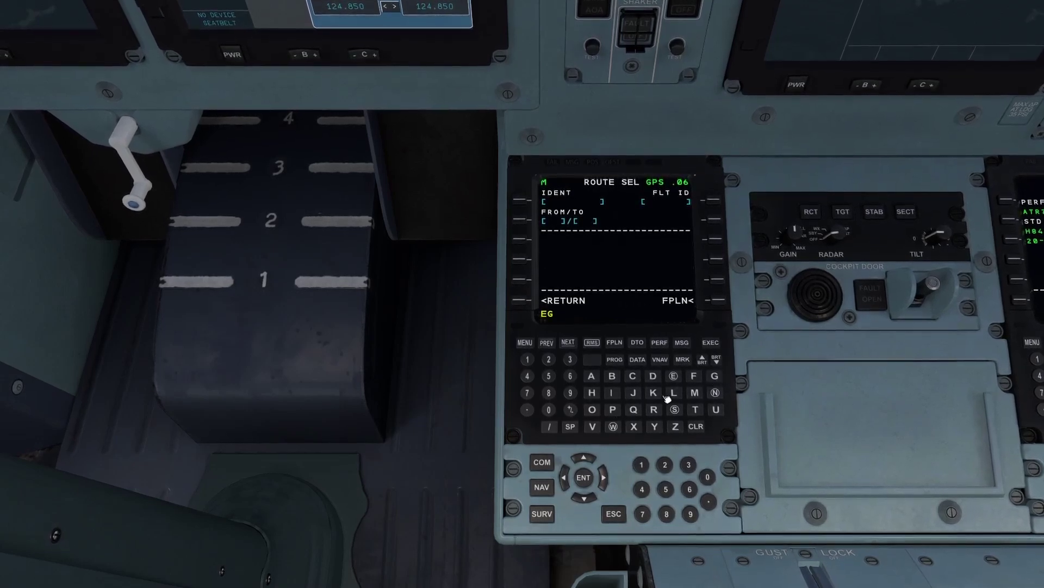
pyautogui.click(633, 375)
pyautogui.click(674, 375)
pyautogui.click(714, 377)
pyautogui.click(633, 376)
pyautogui.click(633, 376)
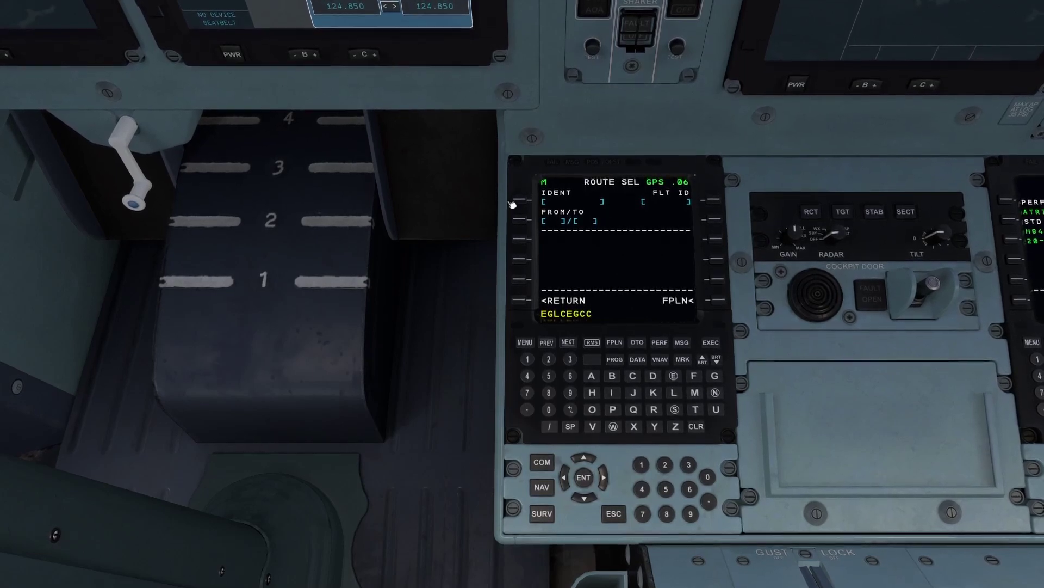
pyautogui.click(521, 221)
pyautogui.click(715, 345)
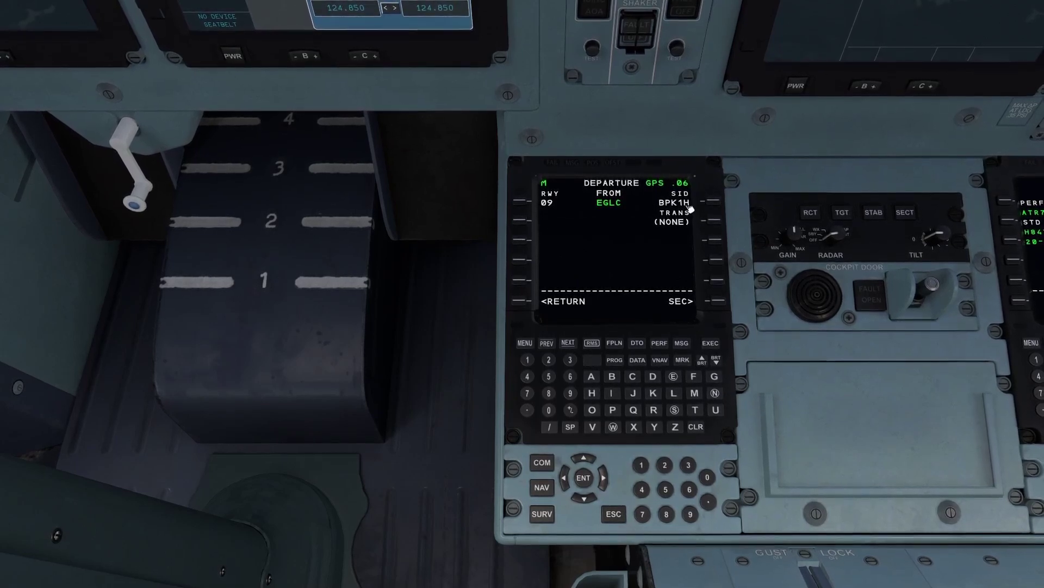
# Step: Page to the route end and confirm the EGCC arrival ELV01M with the ILS05R approach
pyautogui.click(524, 302)
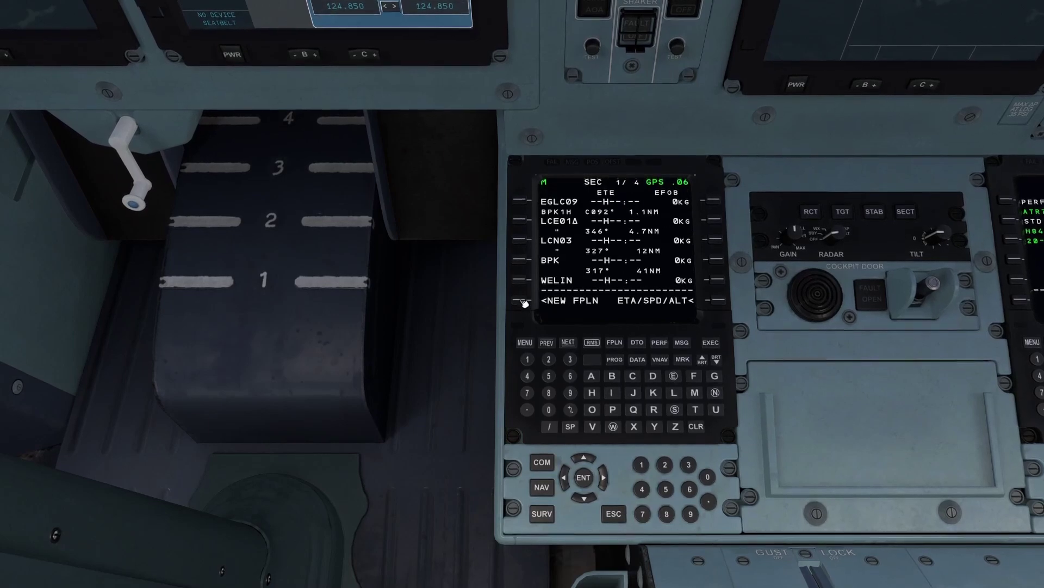
pyautogui.click(569, 343)
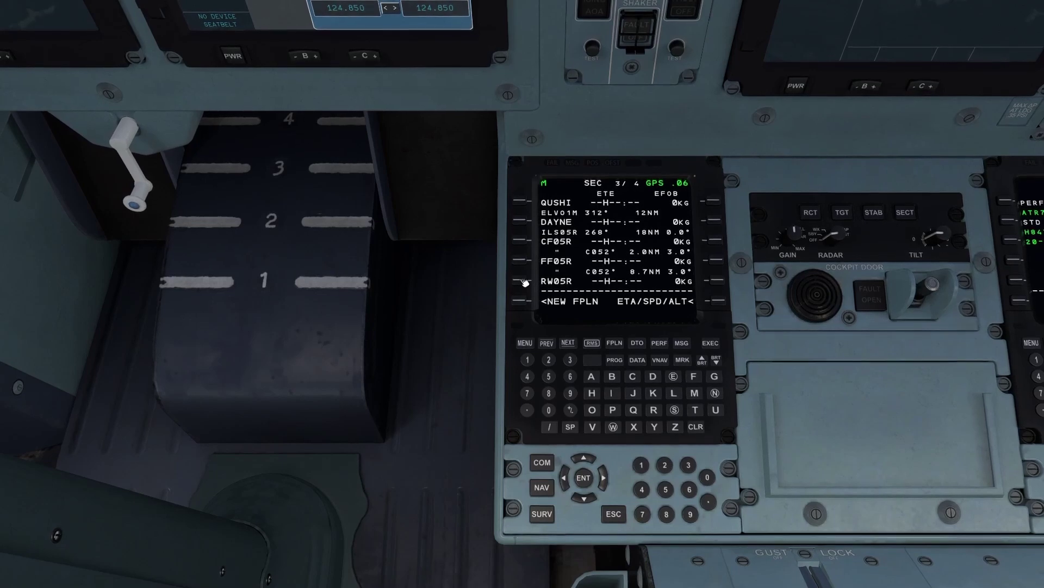
pyautogui.click(525, 282)
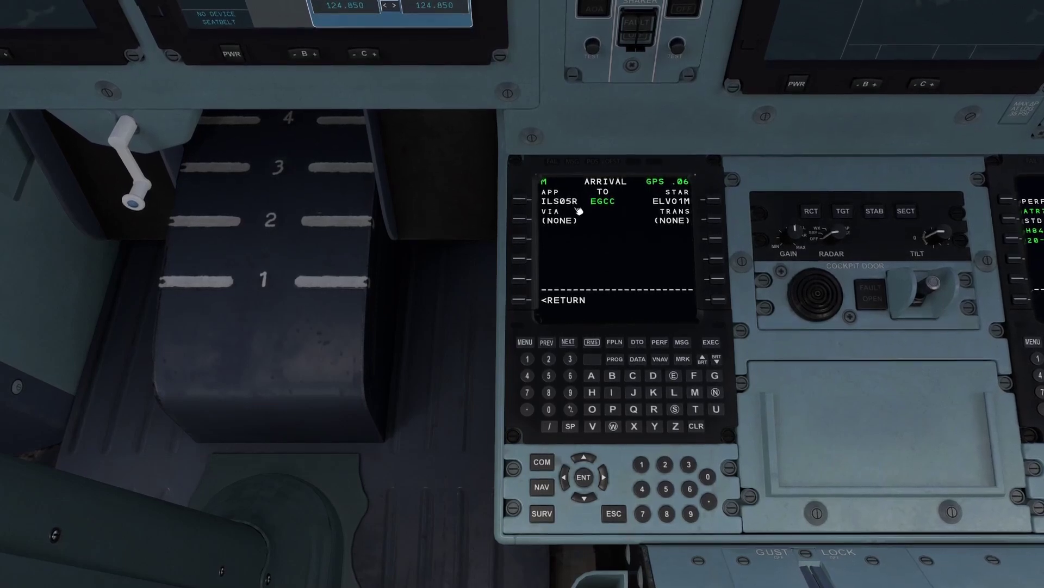
pyautogui.click(523, 303)
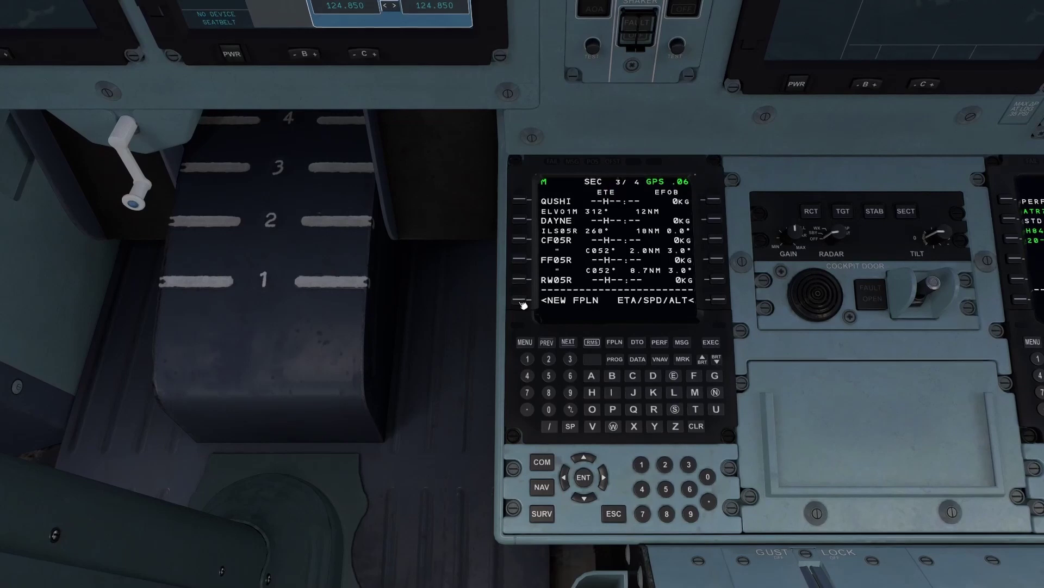